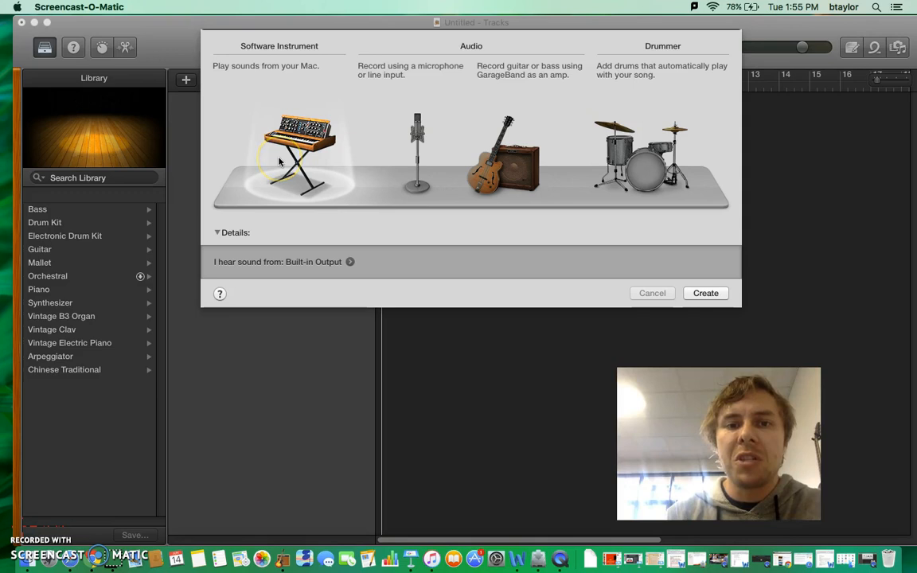
# - Create a microphone audio track using Input 1 and show the Musical Typing keyboard
pyautogui.click(422, 134)
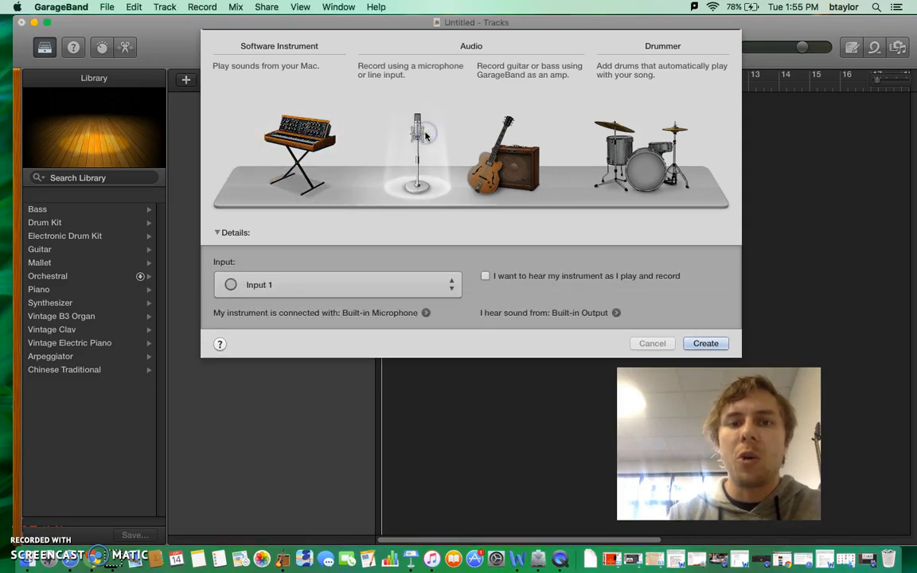
pyautogui.click(516, 149)
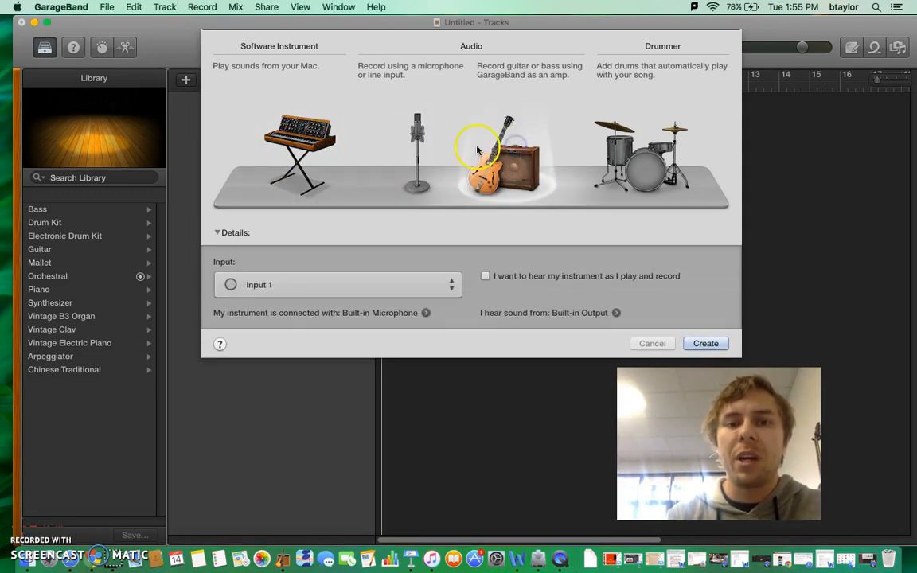
pyautogui.click(425, 148)
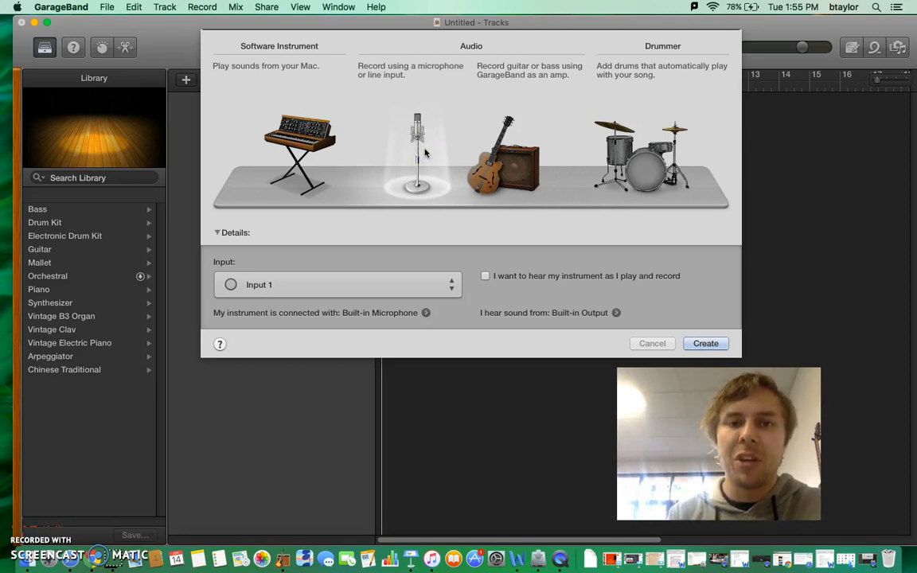
pyautogui.click(510, 153)
pyautogui.click(422, 148)
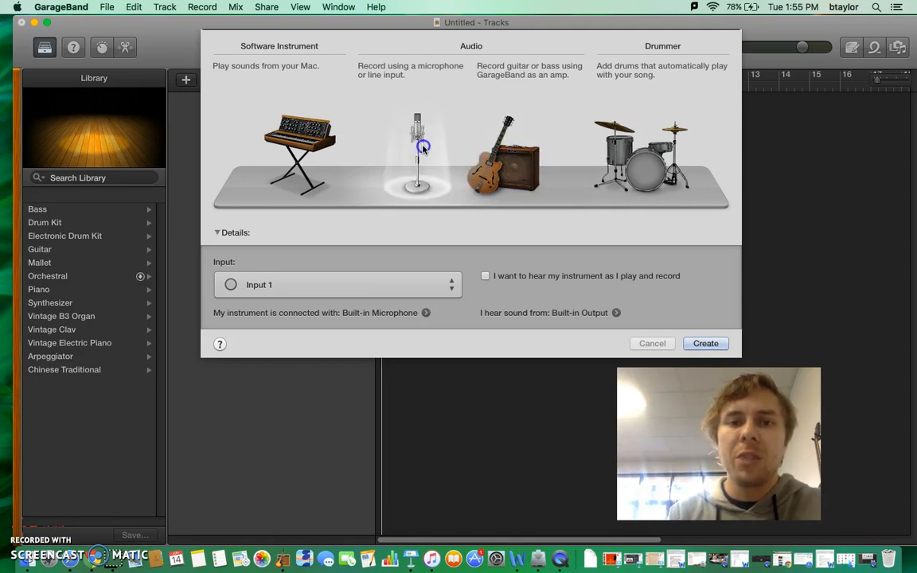
pyautogui.click(706, 344)
pyautogui.press('super+k')
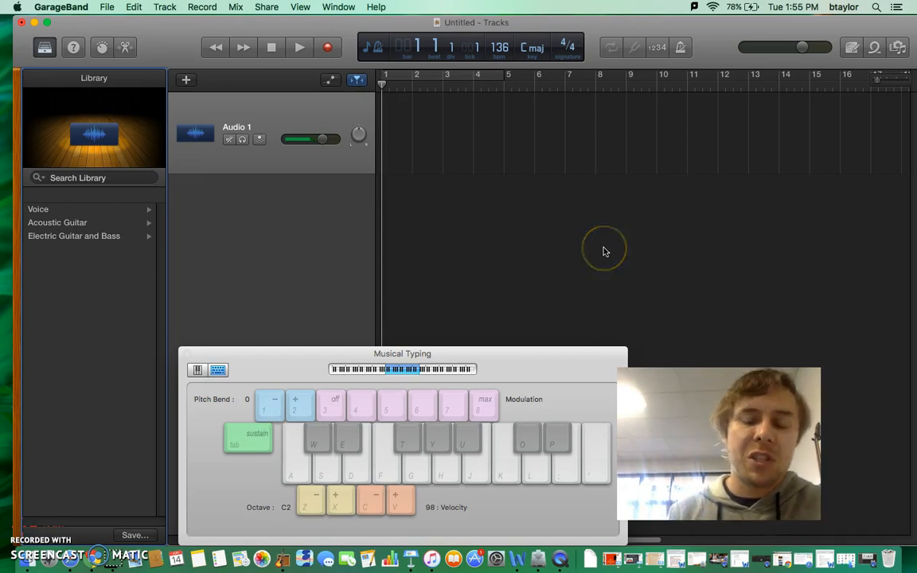
pyautogui.moveTo(323, 140)
pyautogui.mouseDown()
pyautogui.moveTo(330, 147)
pyautogui.moveTo(304, 140)
pyautogui.moveTo(302, 157)
pyautogui.moveTo(316, 135)
pyautogui.mouseUp()
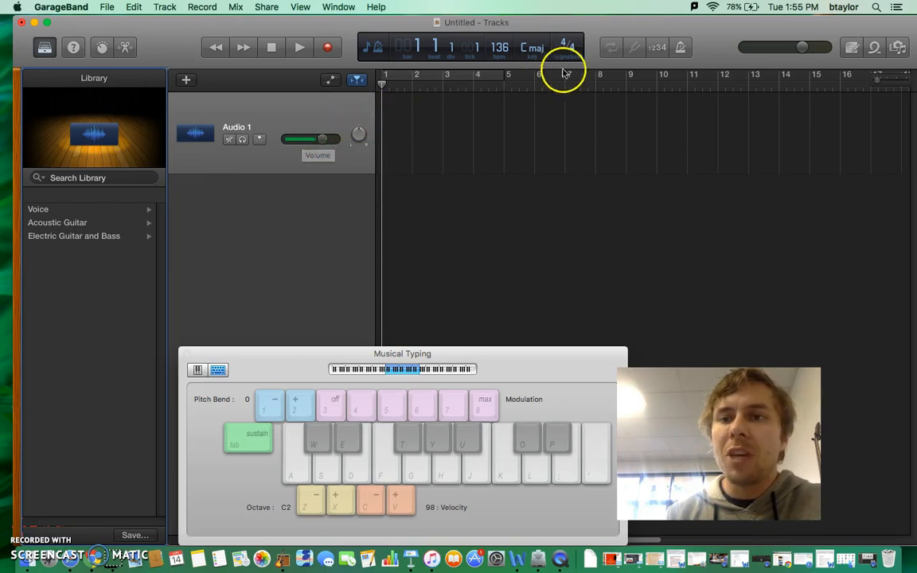
# - Open the loop browser, clear the Conga filter and filter the loops by Piano
pyautogui.click(877, 49)
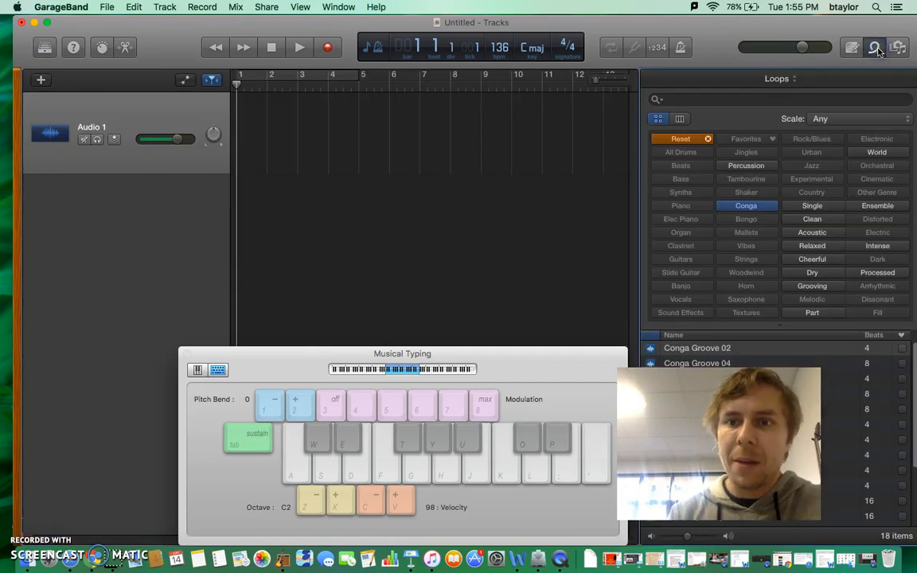
pyautogui.click(750, 207)
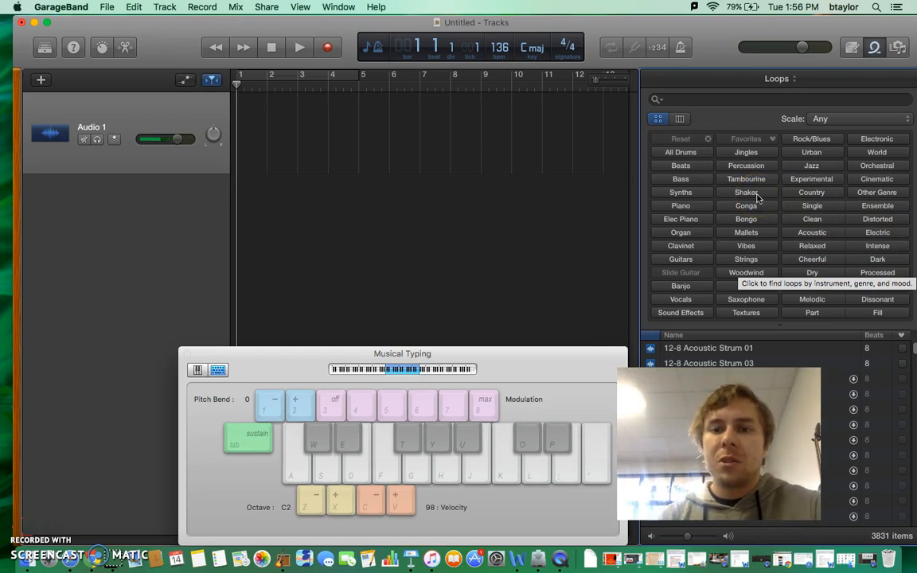
pyautogui.click(695, 207)
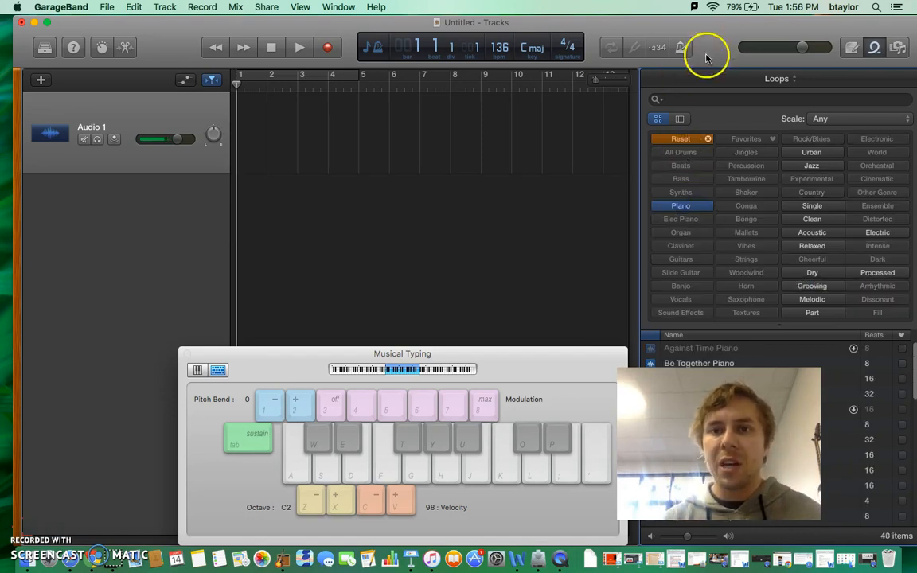
# - Move the project and Musical Typing windows aside to uncover the list of Piano loops
pyautogui.moveTo(708, 45); pyautogui.dragTo(637, 39)
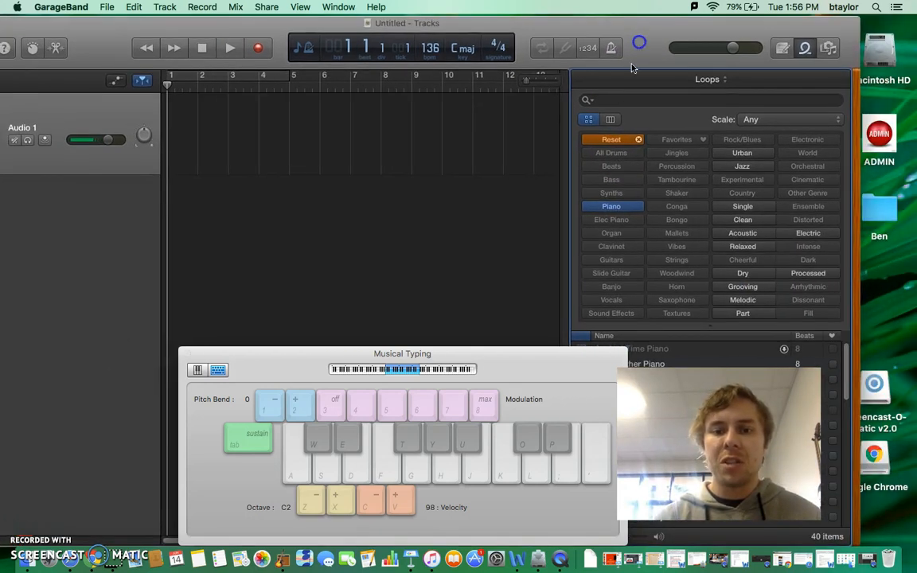
pyautogui.moveTo(561, 364); pyautogui.dragTo(127, 397)
pyautogui.moveTo(646, 35); pyautogui.dragTo(383, 16)
pyautogui.click(371, 205)
pyautogui.click(371, 205)
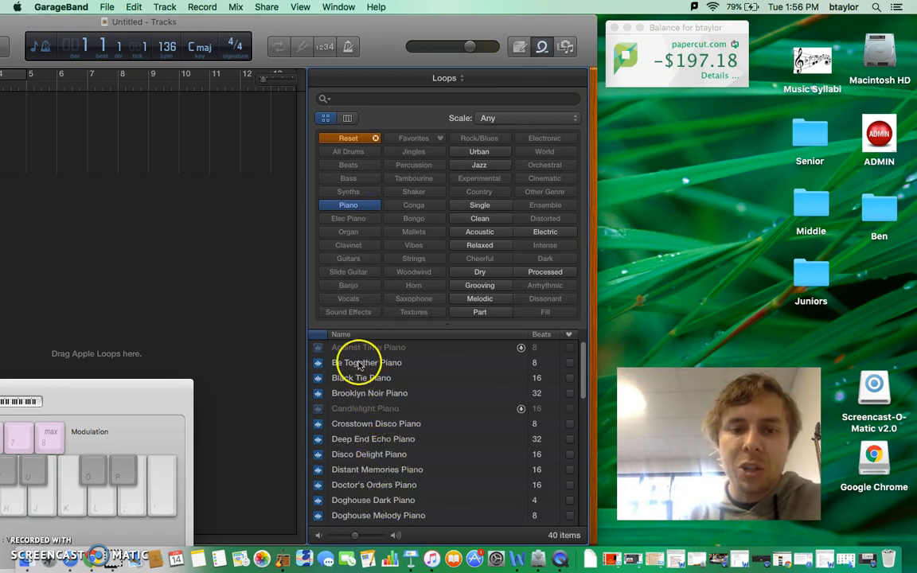
# - Preview the Black Tie Piano loop and place it on the empty audio track at bar 1
pyautogui.click(356, 382)
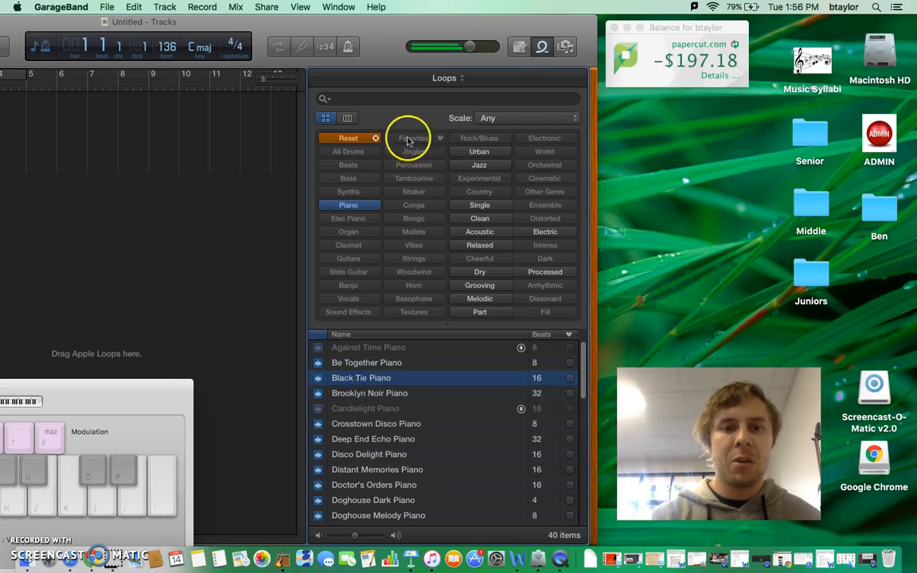
pyautogui.doubleClick(389, 31)
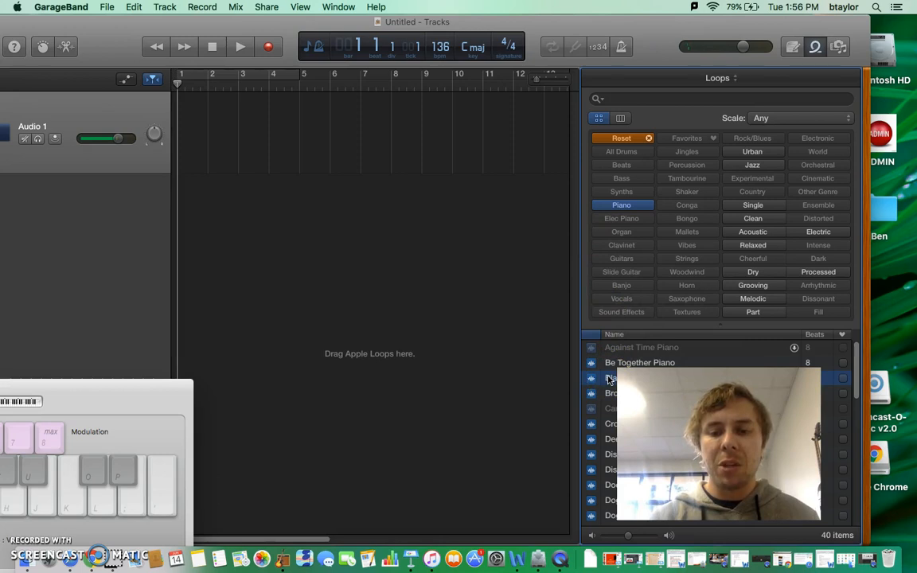
pyautogui.moveTo(608, 378); pyautogui.dragTo(177, 146)
# - Play the Black Tie Piano region from the start, stop it and return the playhead to bar 1
pyautogui.click(156, 46)
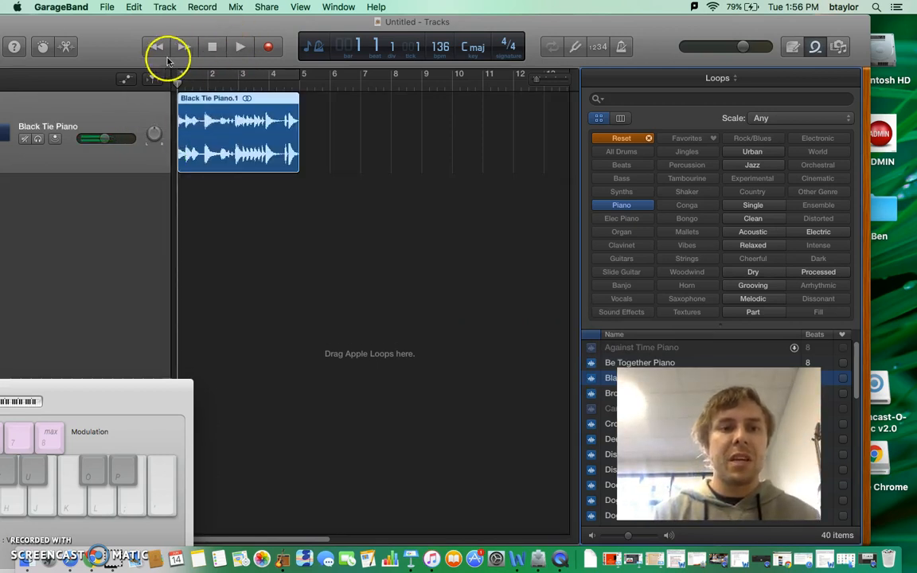
pyautogui.click(240, 46)
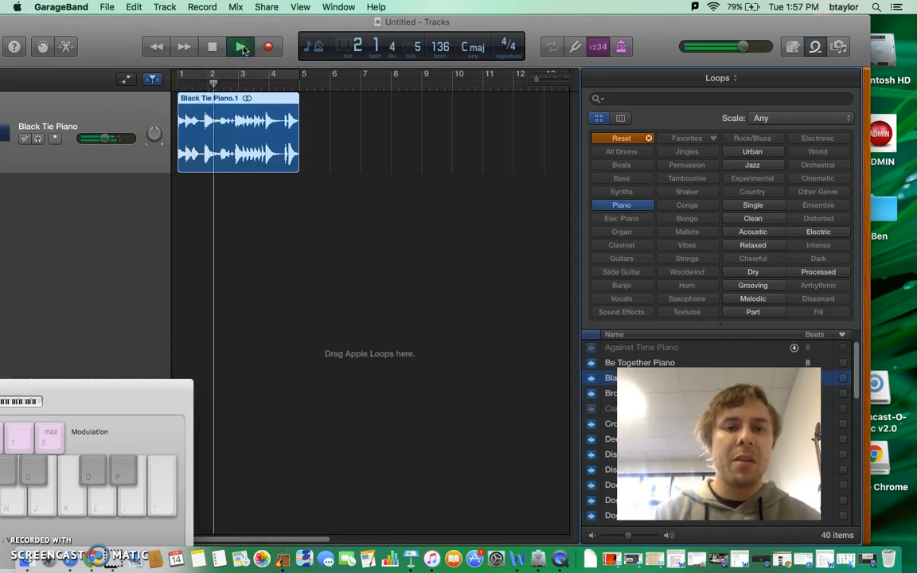
pyautogui.click(213, 46)
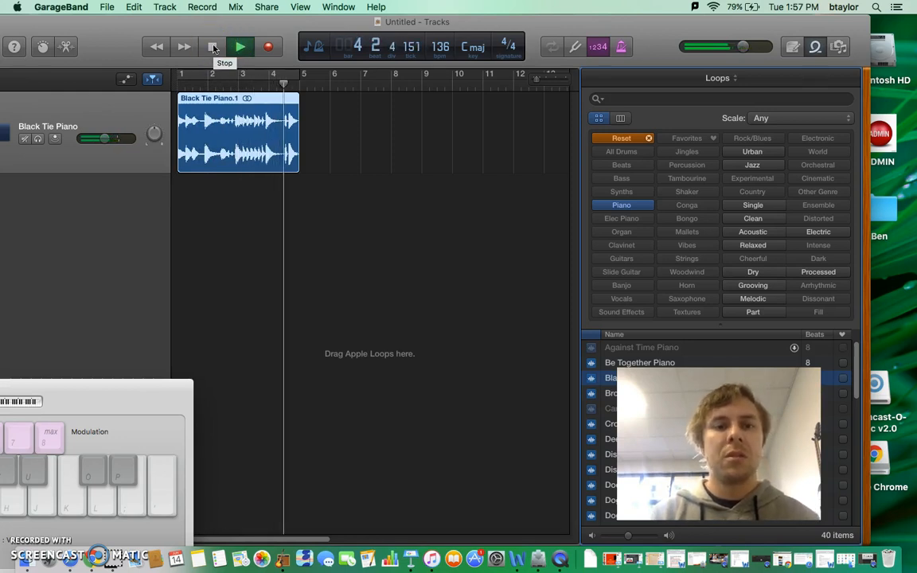
pyautogui.click(212, 46)
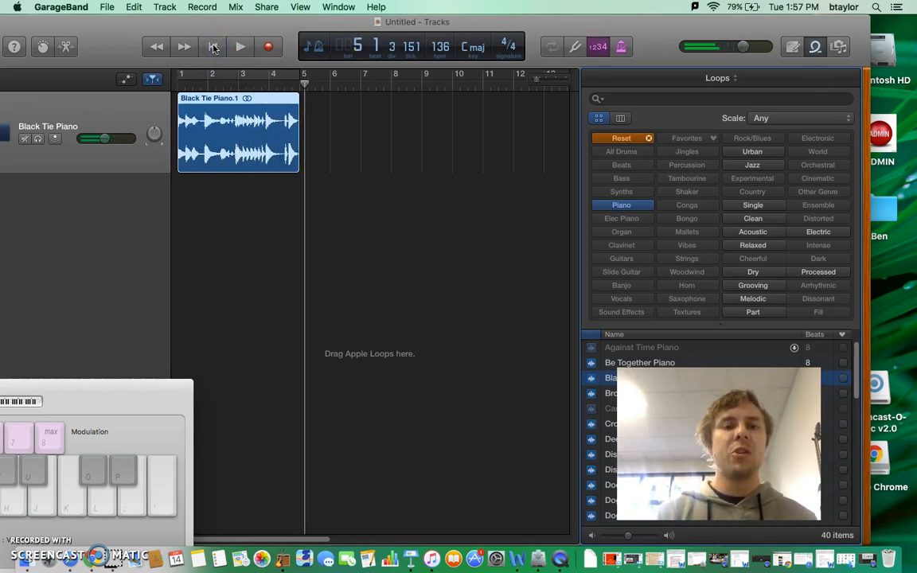
pyautogui.click(213, 47)
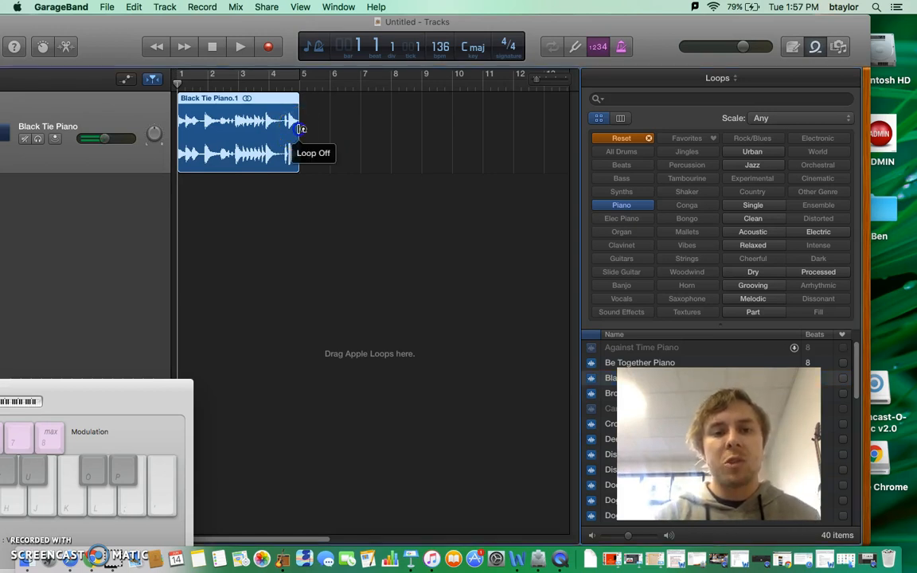
# - Repeat the Black Tie Piano region up to bar 17 and listen to the looped result from the start
pyautogui.moveTo(301, 128); pyautogui.dragTo(476, 144)
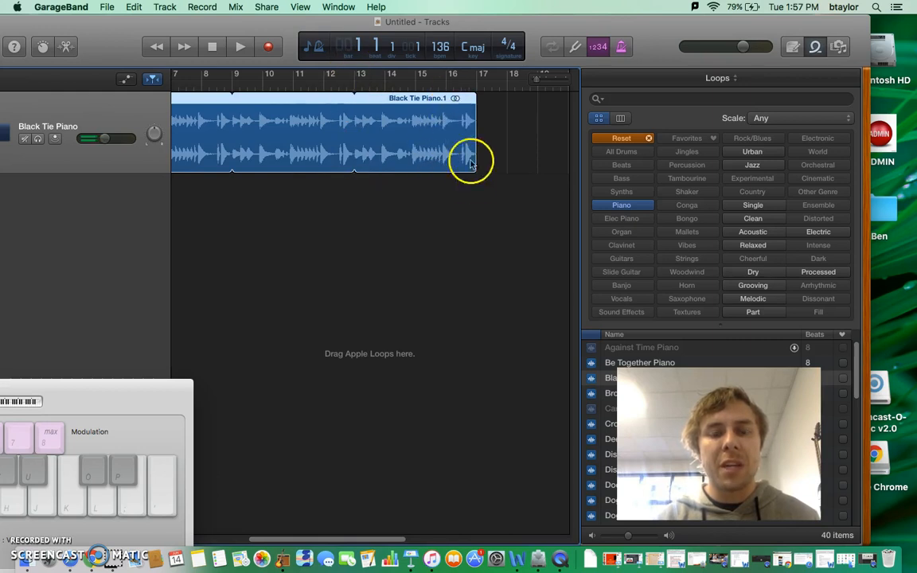
pyautogui.click(154, 50)
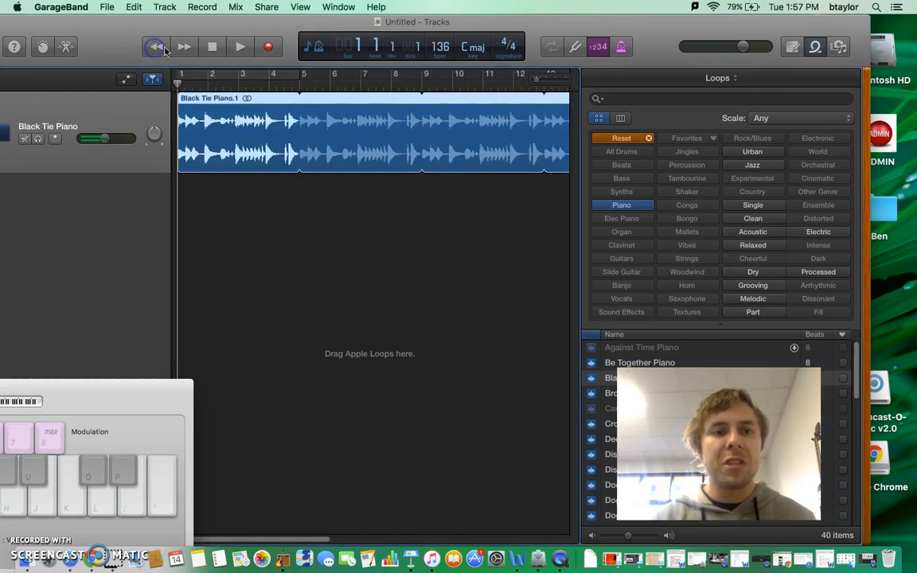
pyautogui.click(240, 47)
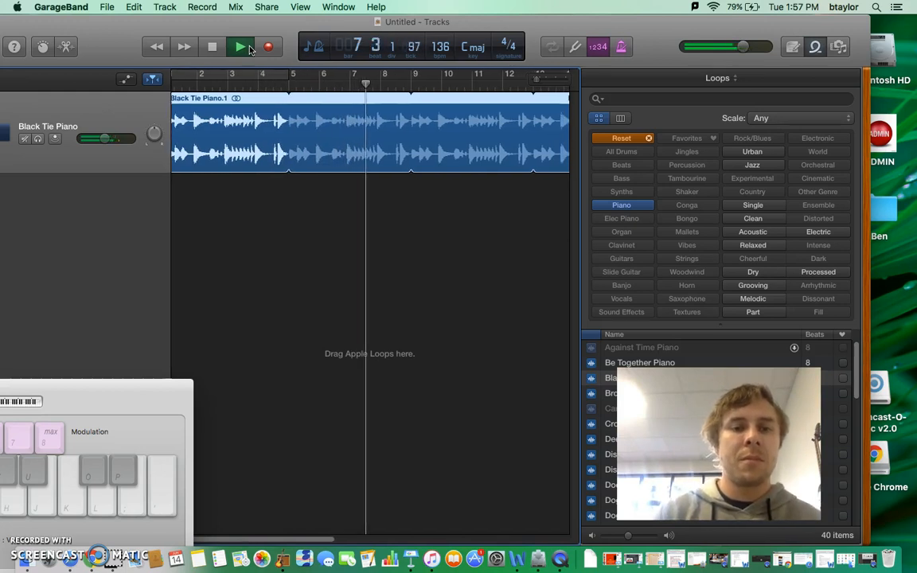
pyautogui.click(215, 47)
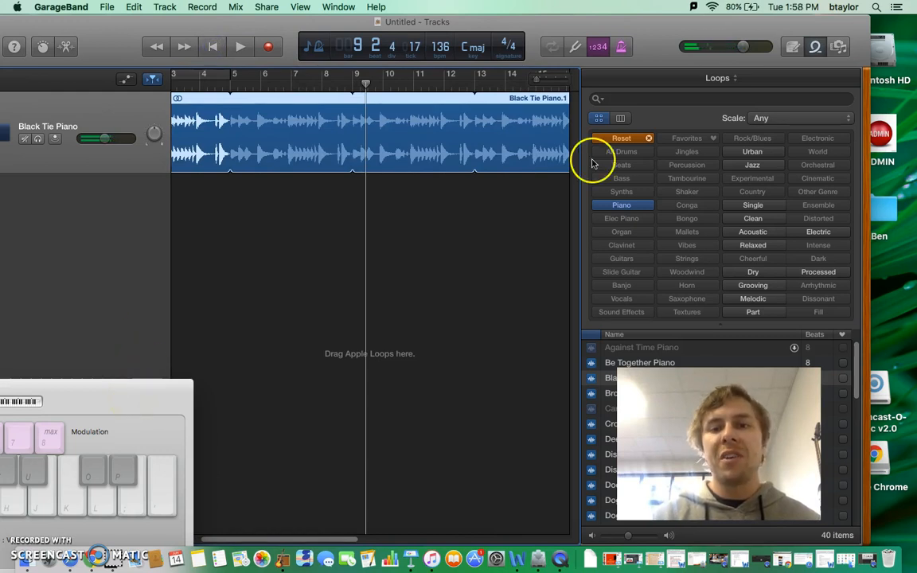
# - Switch the loop filter from Piano to Beats and preview the 80s Back Beat 01 loop
pyautogui.click(622, 205)
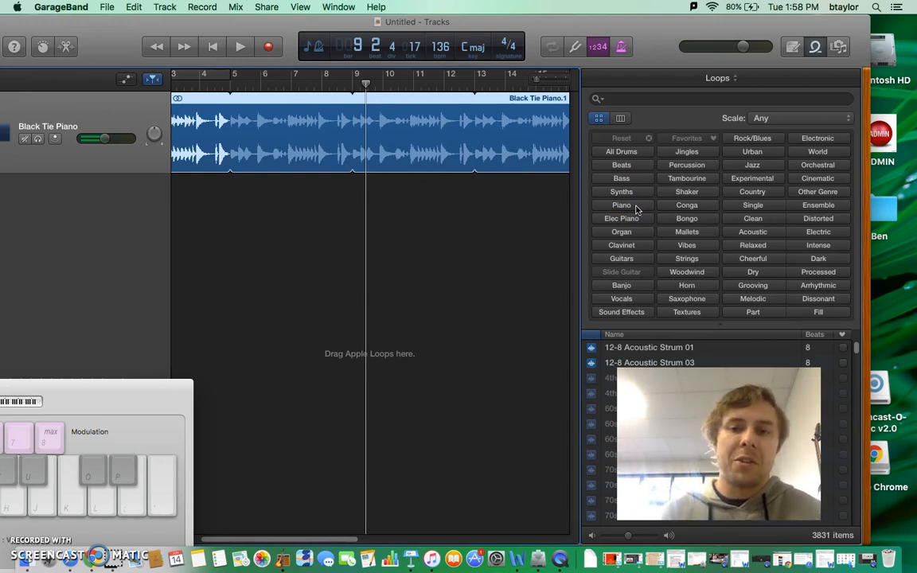
pyautogui.click(625, 166)
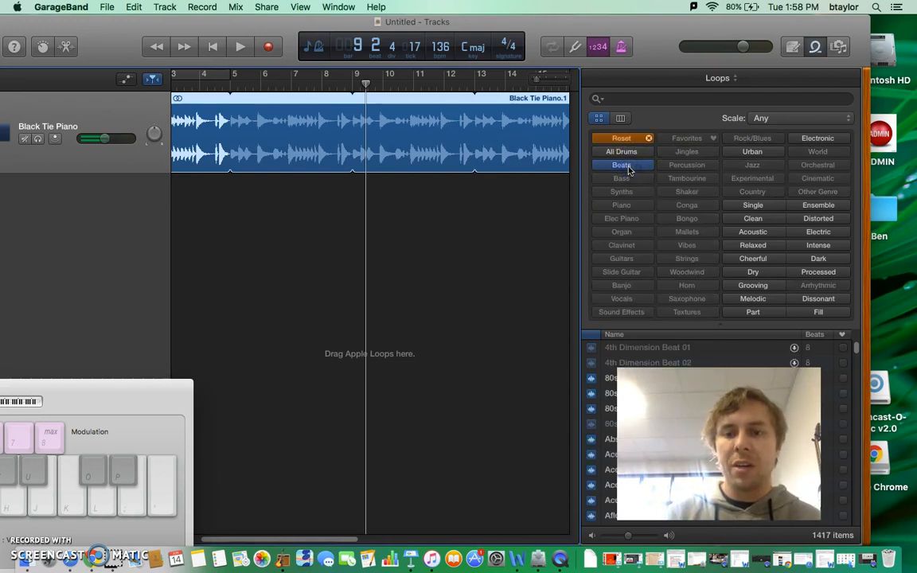
pyautogui.moveTo(655, 40); pyautogui.dragTo(448, 35)
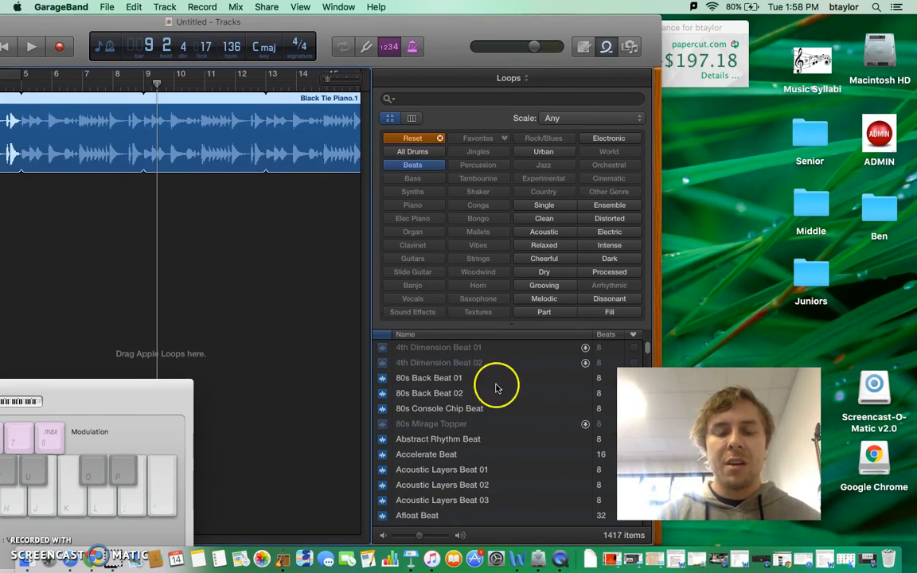
pyautogui.click(418, 378)
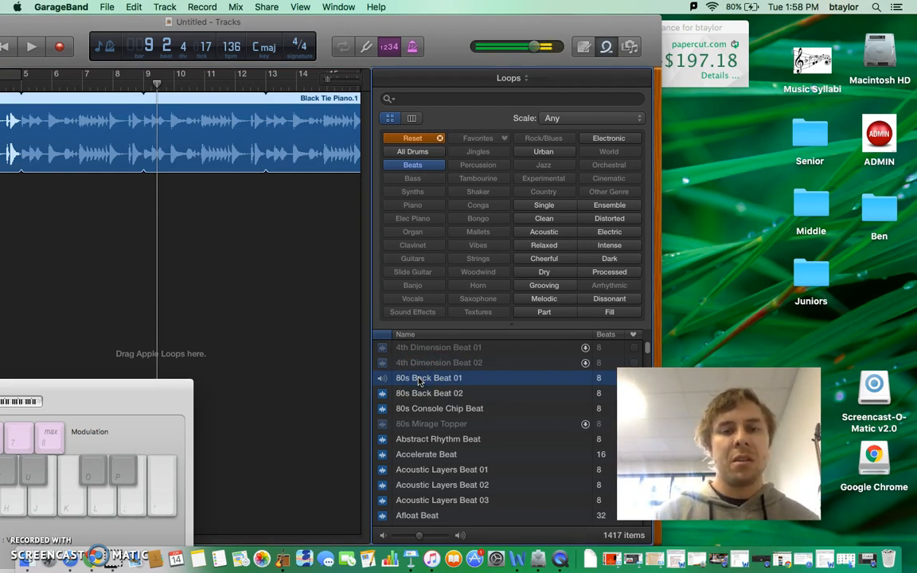
# - Add the 80s Back Beat 01 loop at bar 5 on a new track below the piano
pyautogui.moveTo(491, 29); pyautogui.dragTo(570, 29)
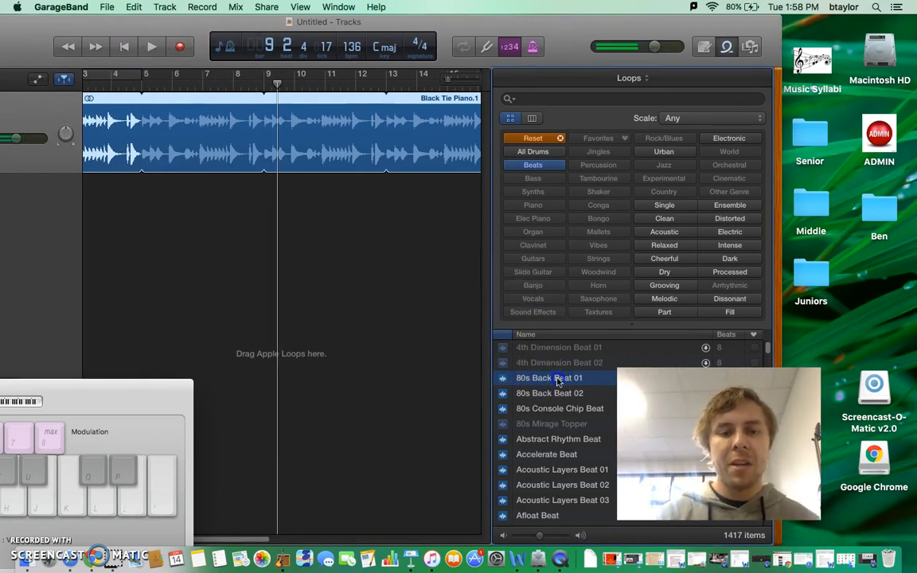
pyautogui.click(519, 384)
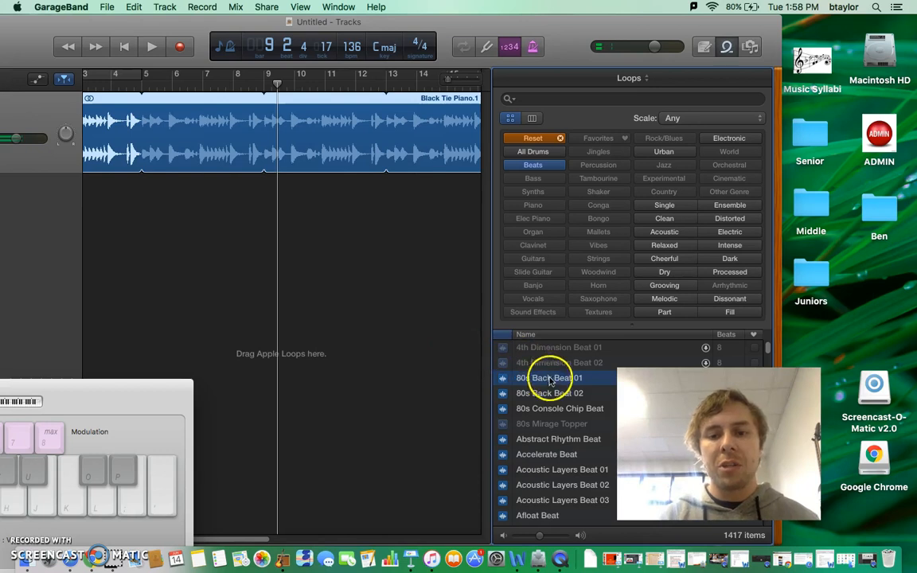
pyautogui.moveTo(545, 381); pyautogui.dragTo(146, 218)
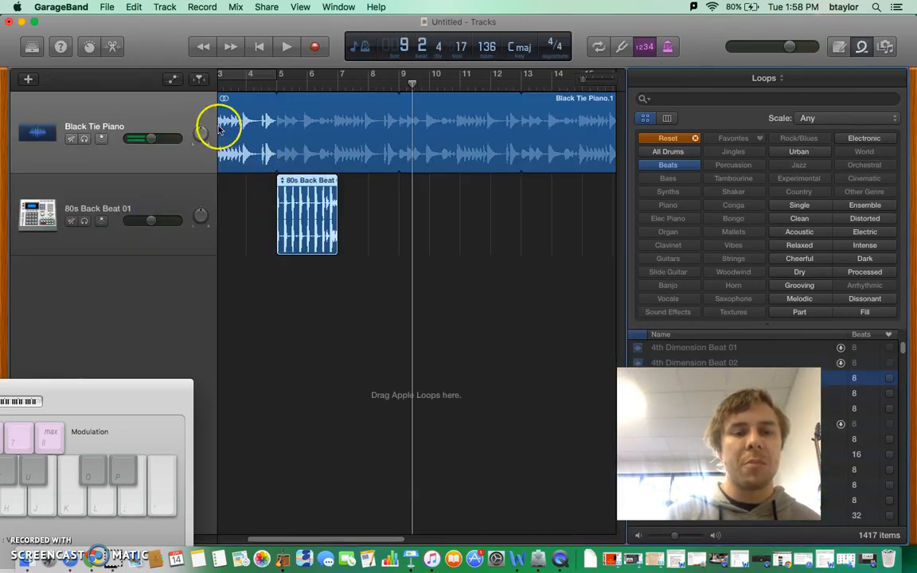
# - Play the piano and beat tracks together from the start, stopping once the beat region ends
pyautogui.click(256, 46)
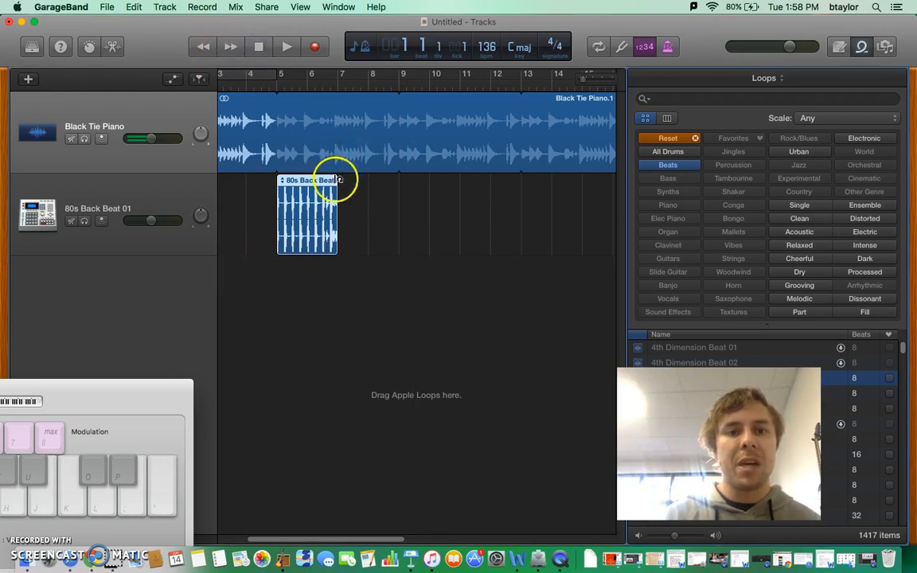
pyautogui.click(207, 50)
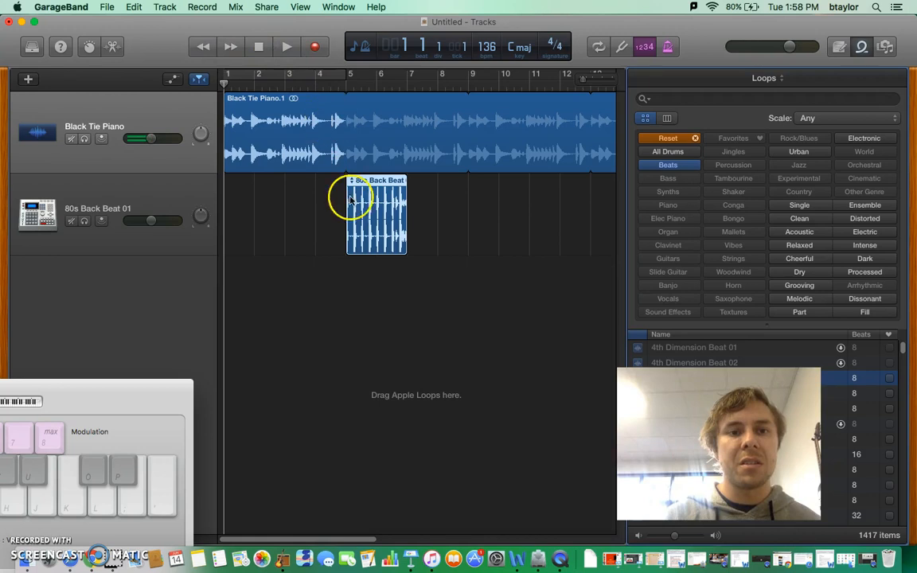
pyautogui.click(288, 47)
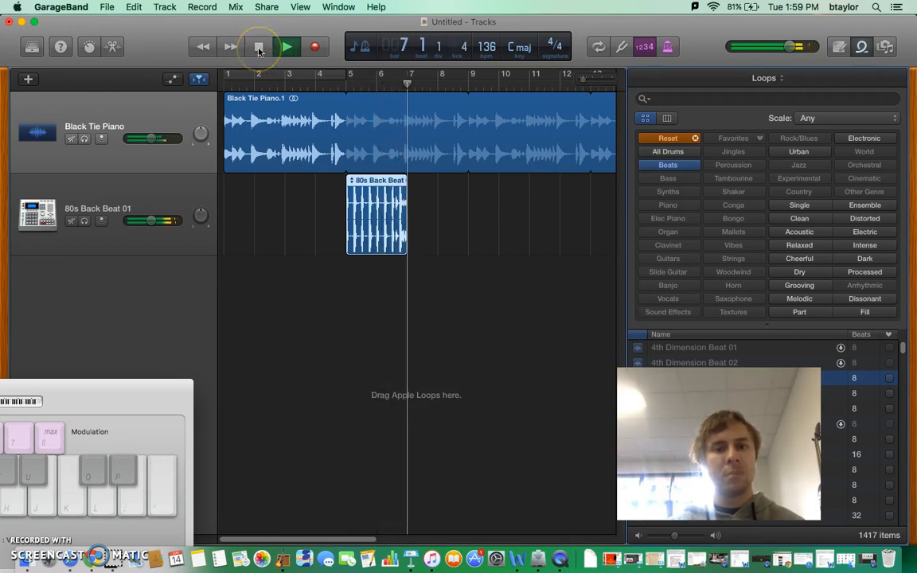
pyautogui.click(259, 48)
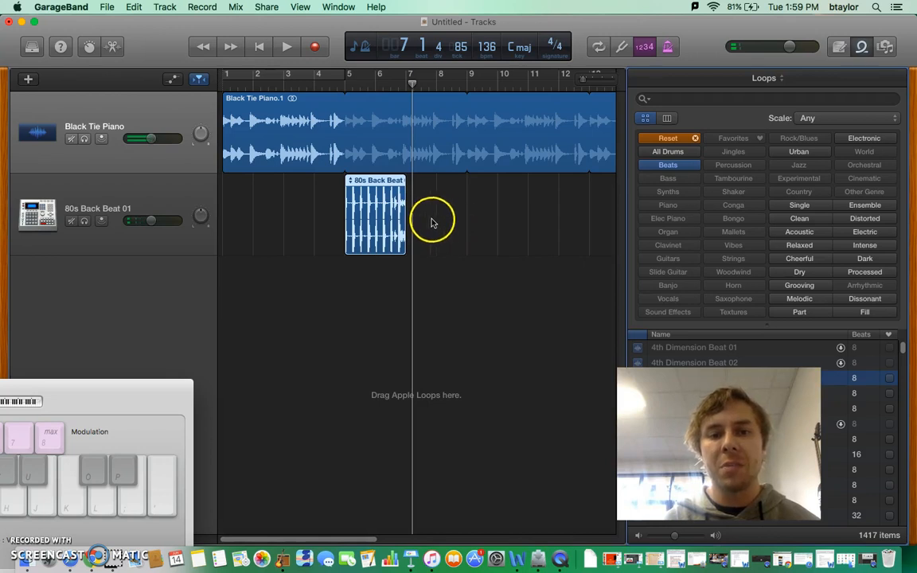
# - Repeat the 80s Back Beat 01 region up to bar 17, in line with the end of the piano region
pyautogui.click(407, 211)
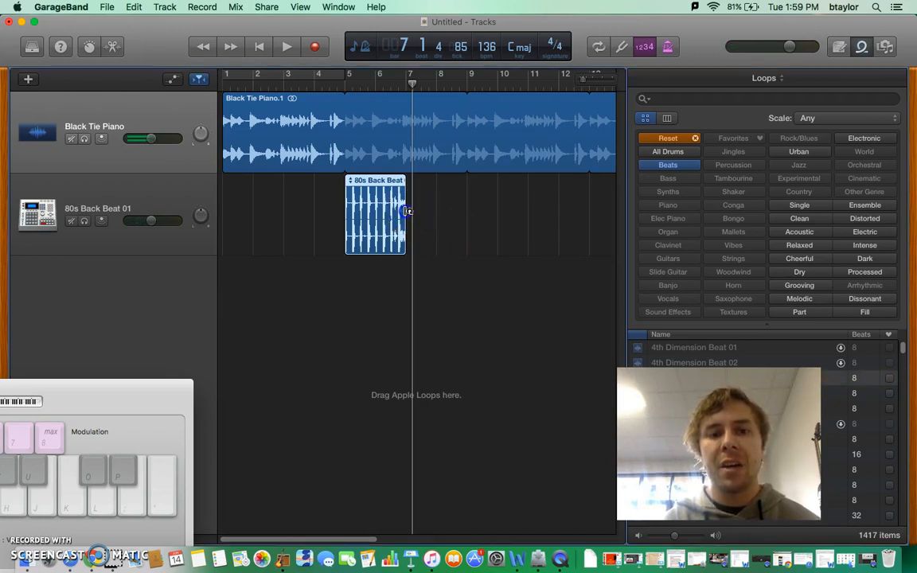
pyautogui.moveTo(406, 211); pyautogui.dragTo(534, 215)
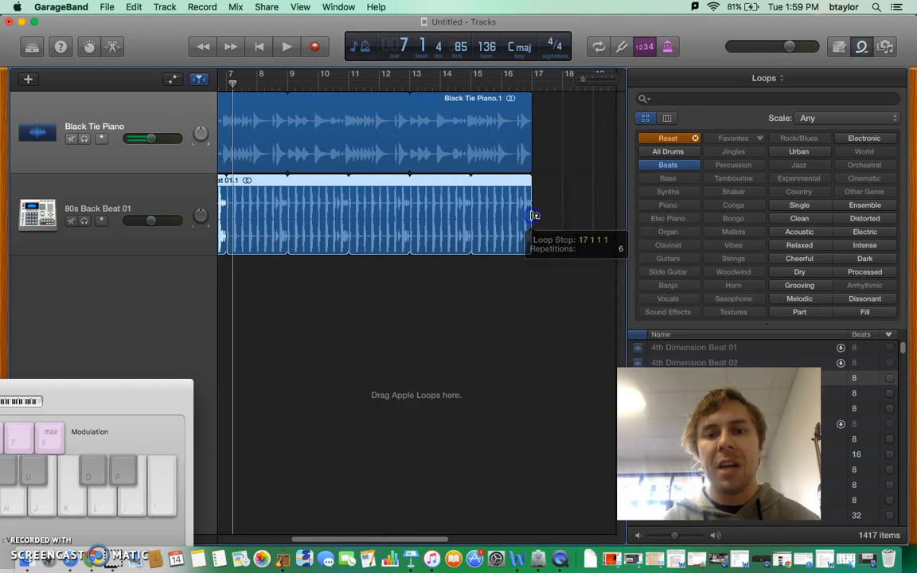
# - Play the piano and repeated beat from the start up to bar 12, and bring the Musical Typing window fully into view
pyautogui.click(258, 47)
pyautogui.click(287, 50)
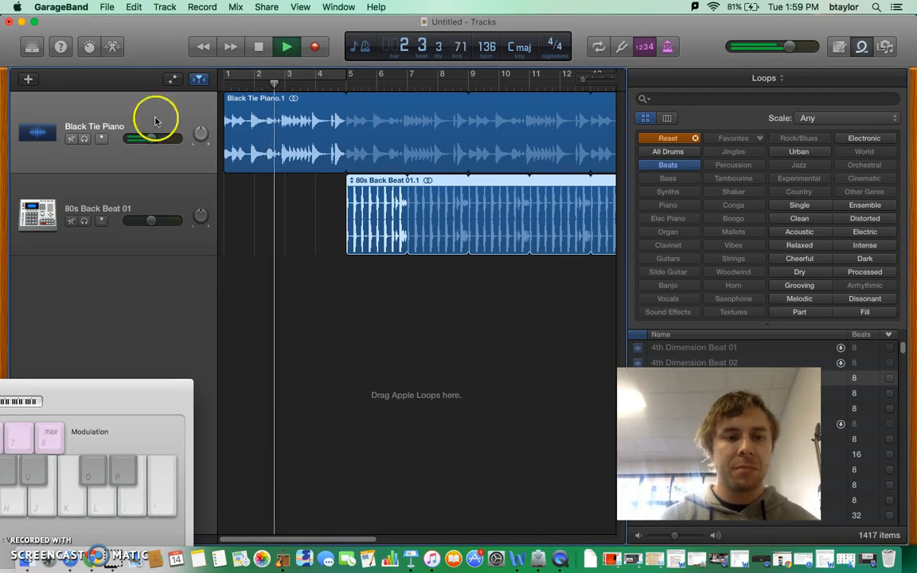
pyautogui.moveTo(137, 384); pyautogui.dragTo(547, 318)
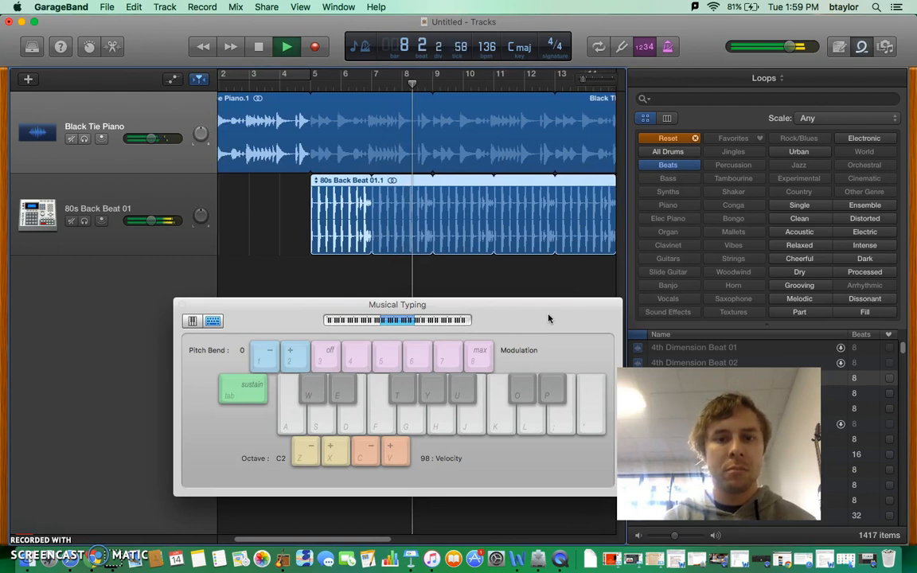
pyautogui.click(38, 524)
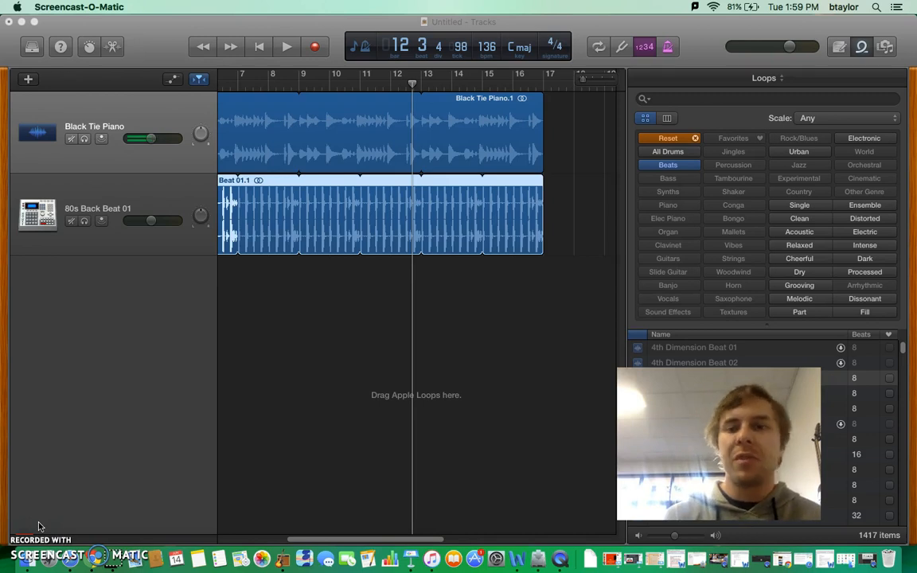
# - Clear the Beats filter so the loop browser is unfiltered
pyautogui.click(669, 165)
pyautogui.click(676, 164)
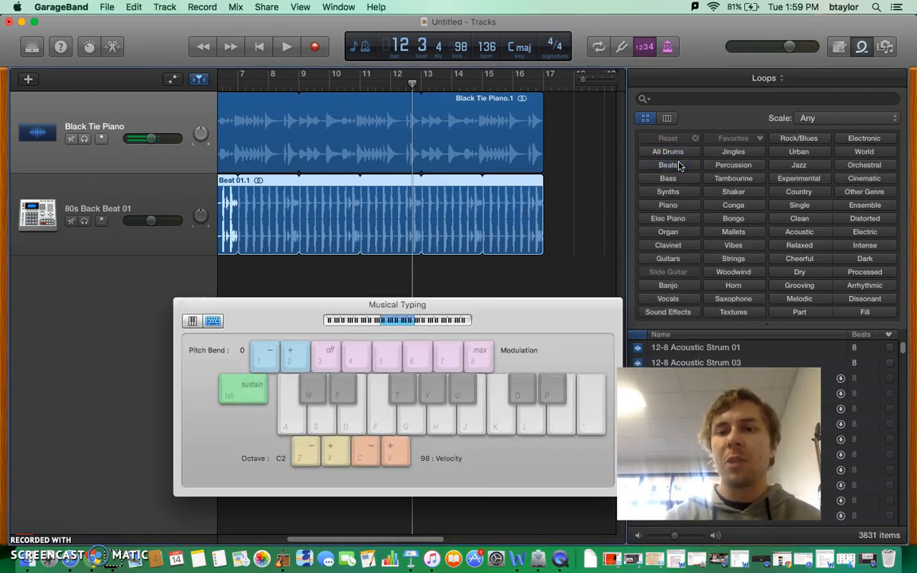
# - Return the playhead to the start of the song and place the Musical Typing window just below the two tracks
pyautogui.moveTo(572, 318); pyautogui.dragTo(500, 359)
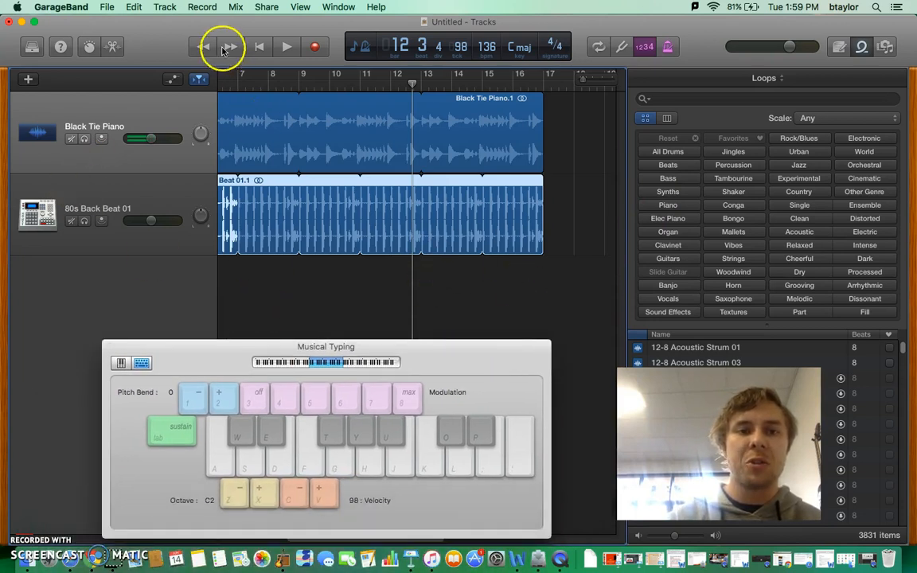
pyautogui.click(258, 48)
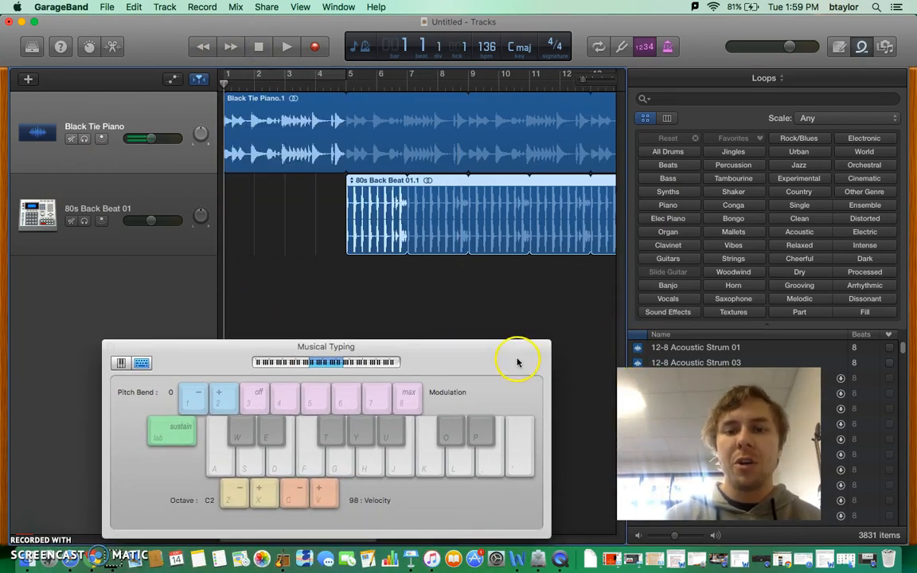
pyautogui.moveTo(514, 360); pyautogui.dragTo(487, 300)
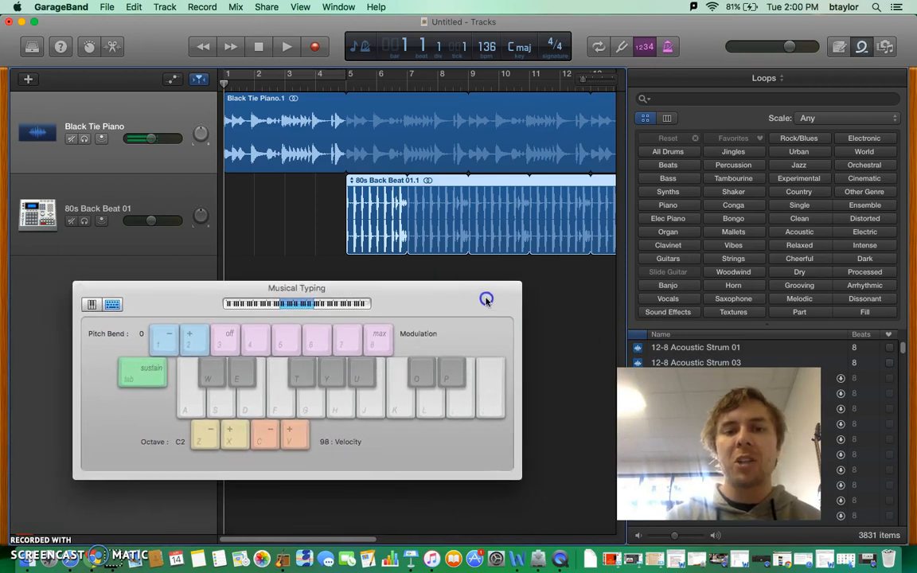